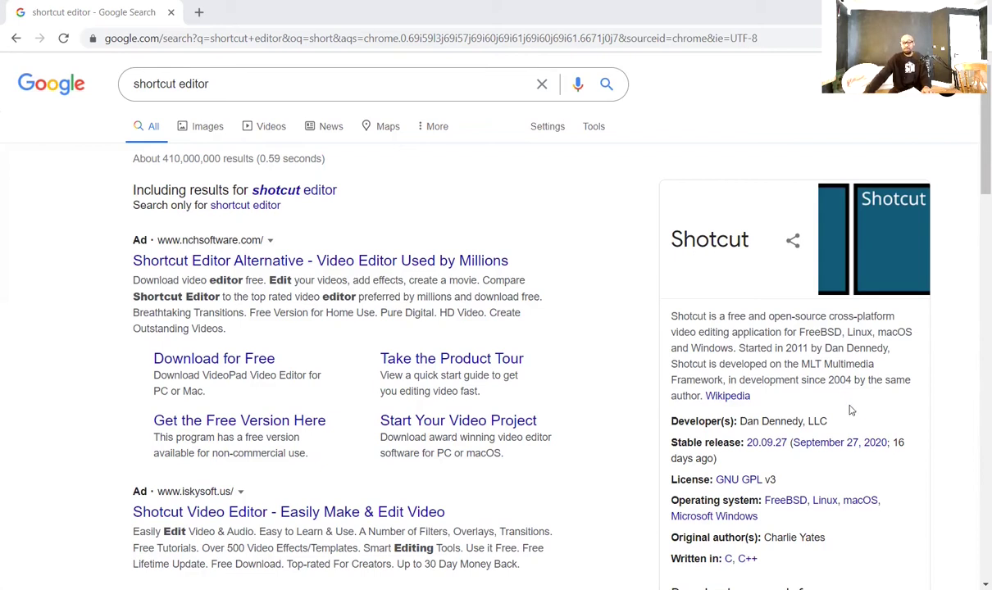
Search Google for shortcut.org
{"action": "scroll", "coordinate": [824, 492], "scroll_direction": "down", "scroll_amount": 3}
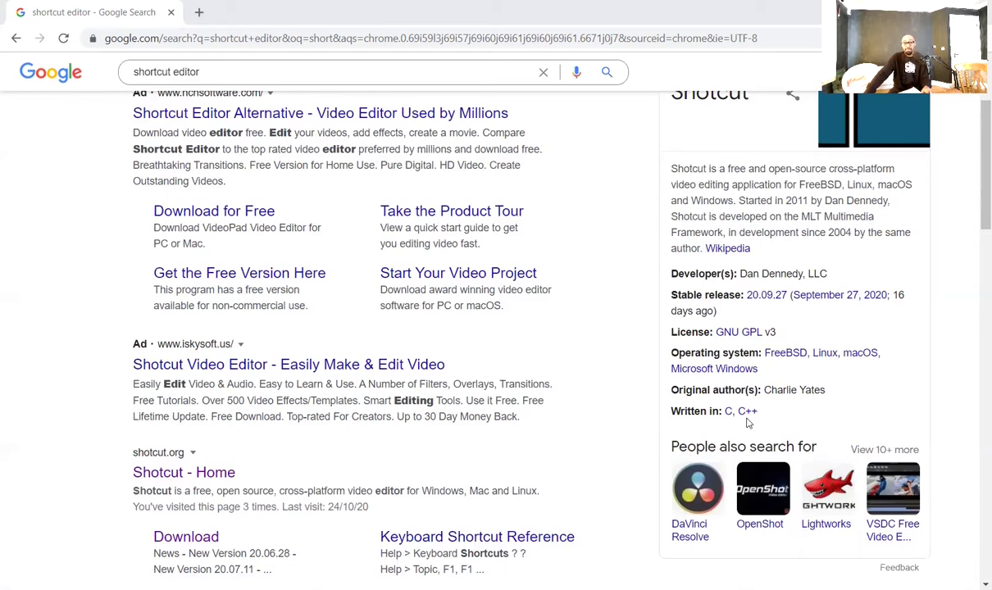
{"action": "scroll", "coordinate": [715, 370], "scroll_direction": "up", "scroll_amount": 2}
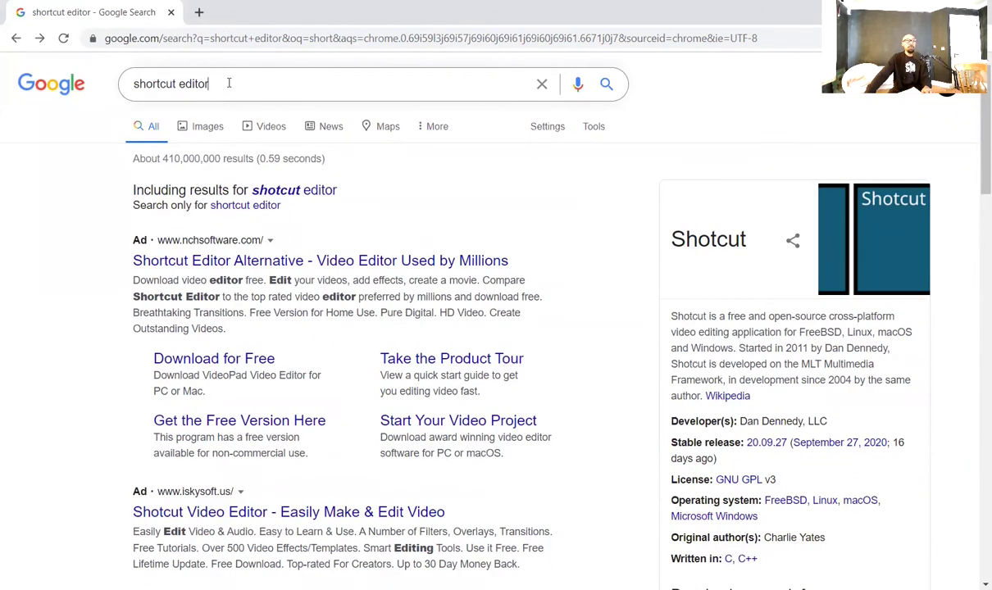
{"action": "left_click_drag", "start_coordinate": [229, 83], "coordinate": [120, 104]}
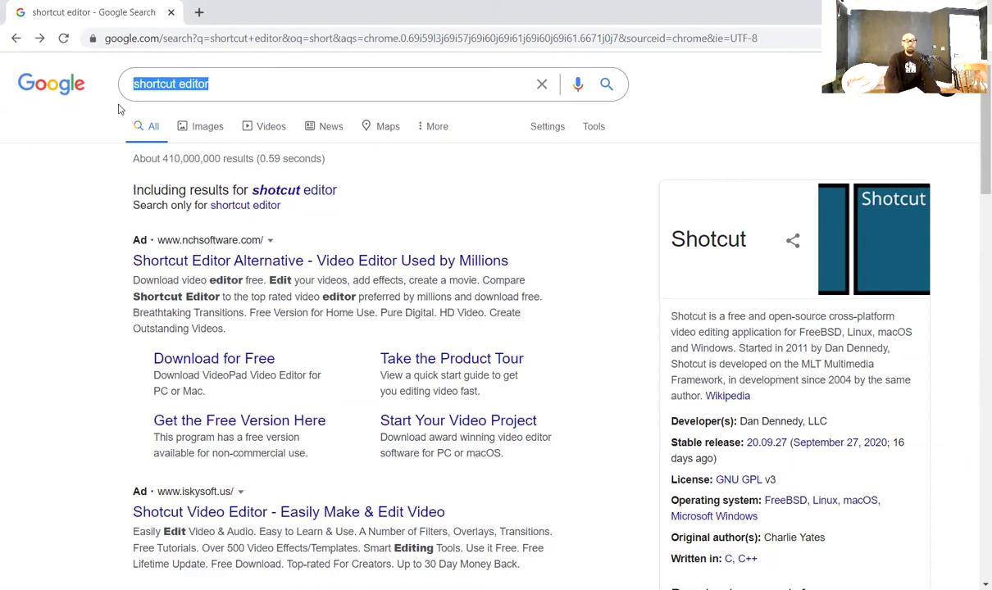
{"action": "type", "text": "sh"}
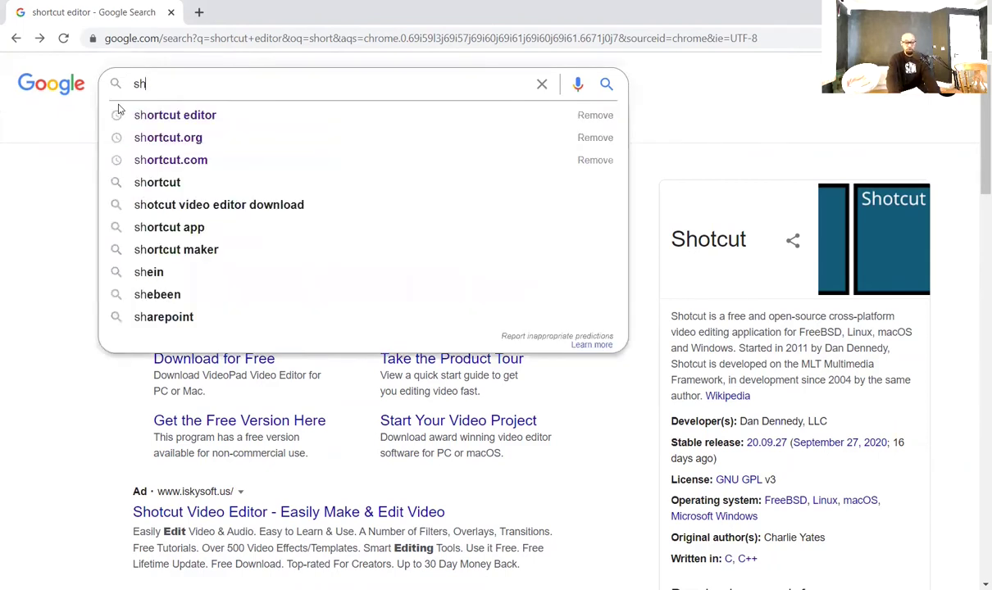
{"action": "type", "text": "ortcut"}
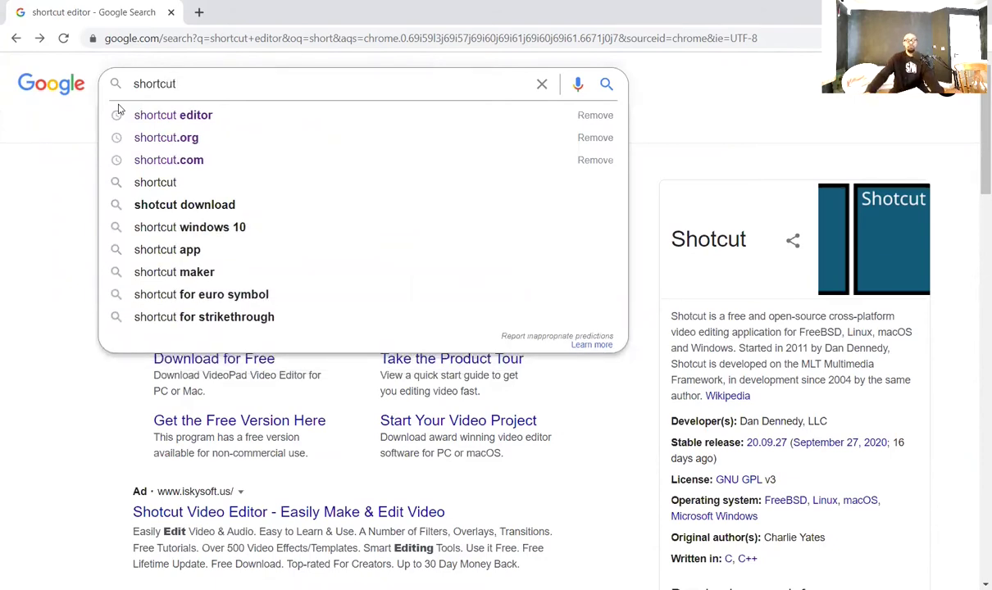
{"action": "left_click", "coordinate": [157, 138]}
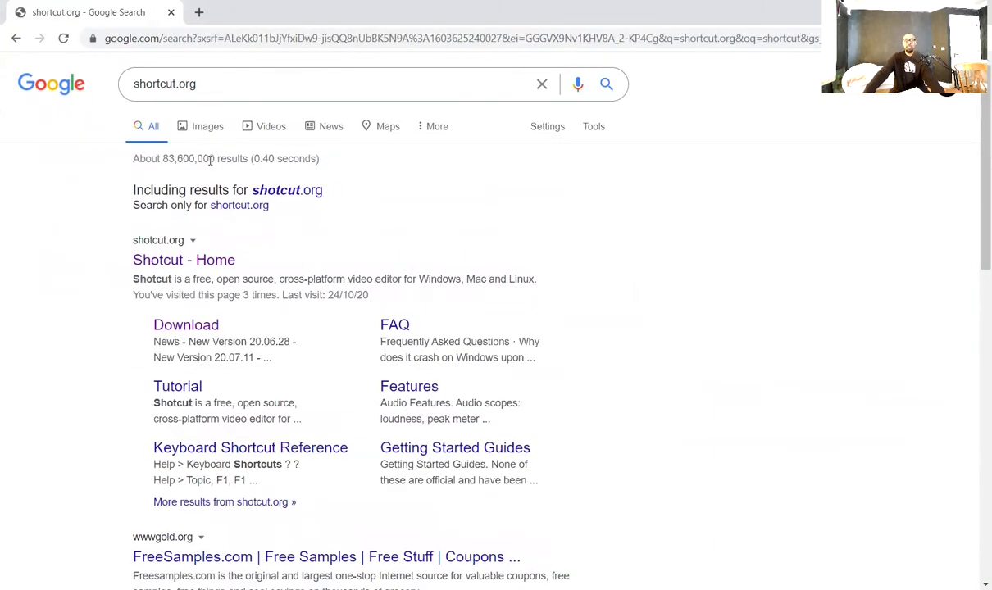
Open the Shotcut home page from the search results and examine the installers offered on its download page
{"action": "left_click", "coordinate": [158, 262]}
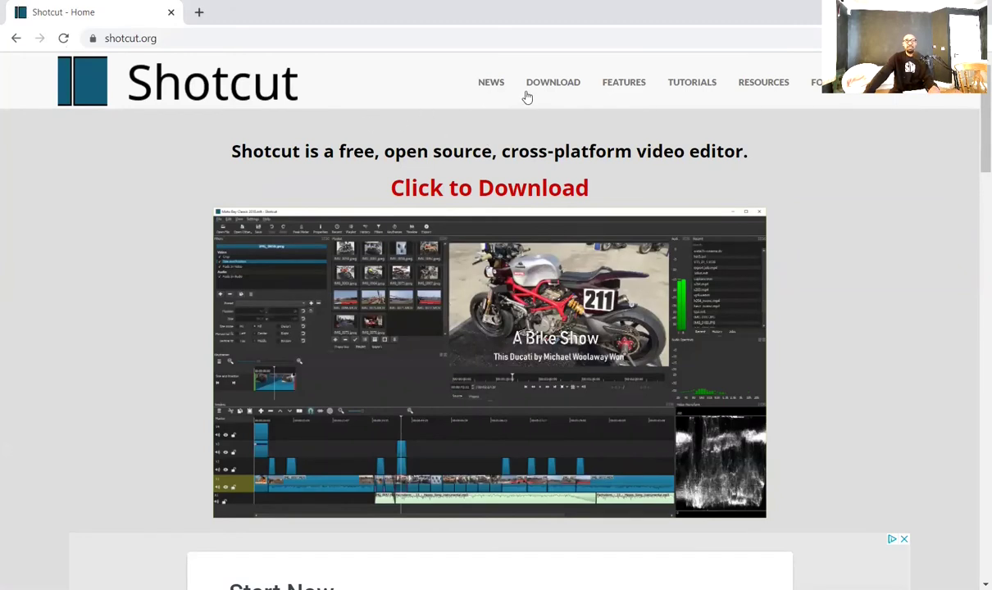
{"action": "left_click", "coordinate": [555, 83]}
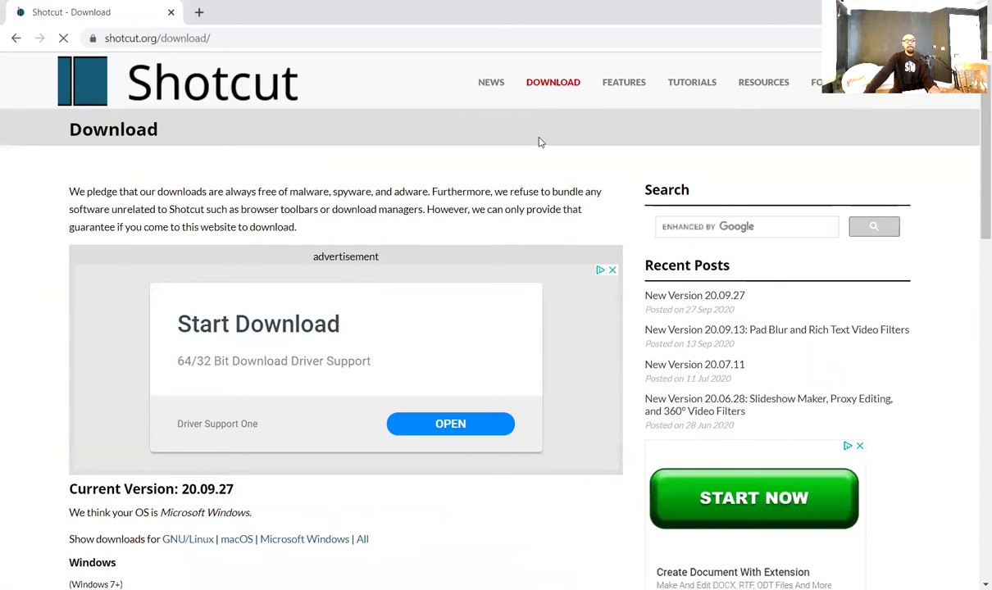
{"action": "scroll", "coordinate": [539, 144], "scroll_direction": "down", "scroll_amount": 2}
{"action": "scroll", "coordinate": [540, 143], "scroll_direction": "up", "scroll_amount": 2}
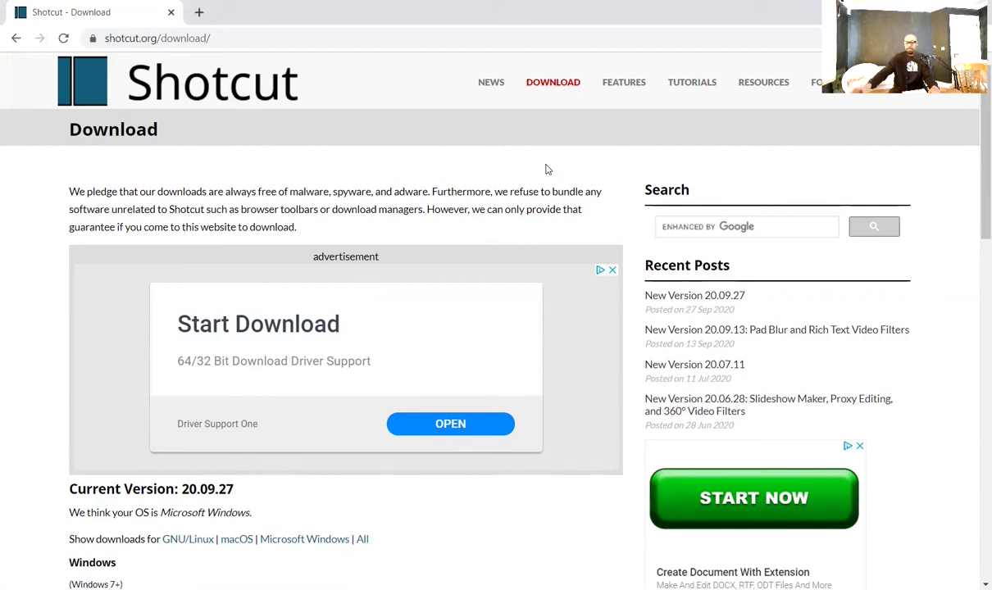
{"action": "scroll", "coordinate": [624, 226], "scroll_direction": "down", "scroll_amount": 2}
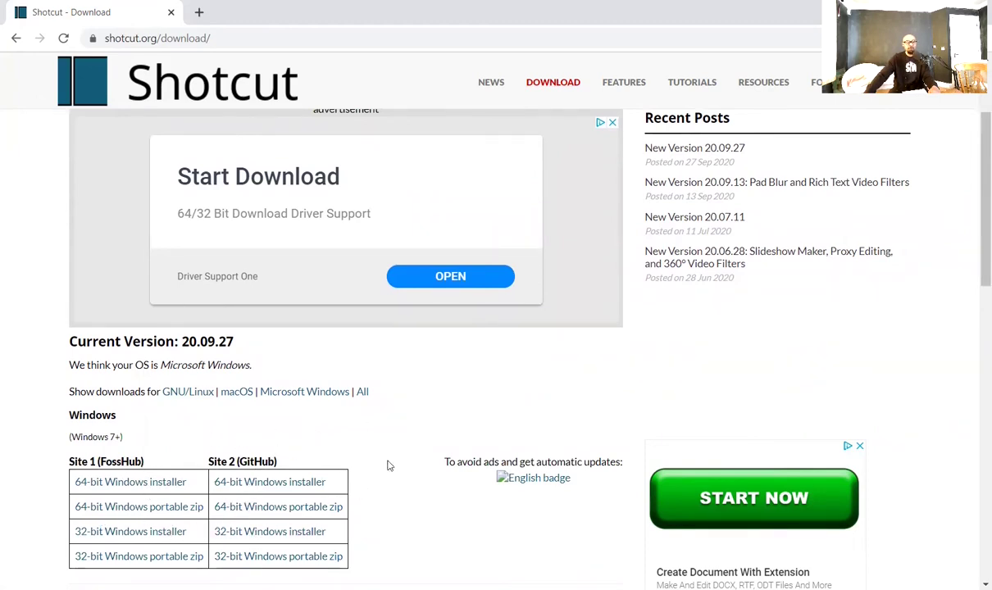
{"action": "scroll", "coordinate": [414, 425], "scroll_direction": "down", "scroll_amount": 1}
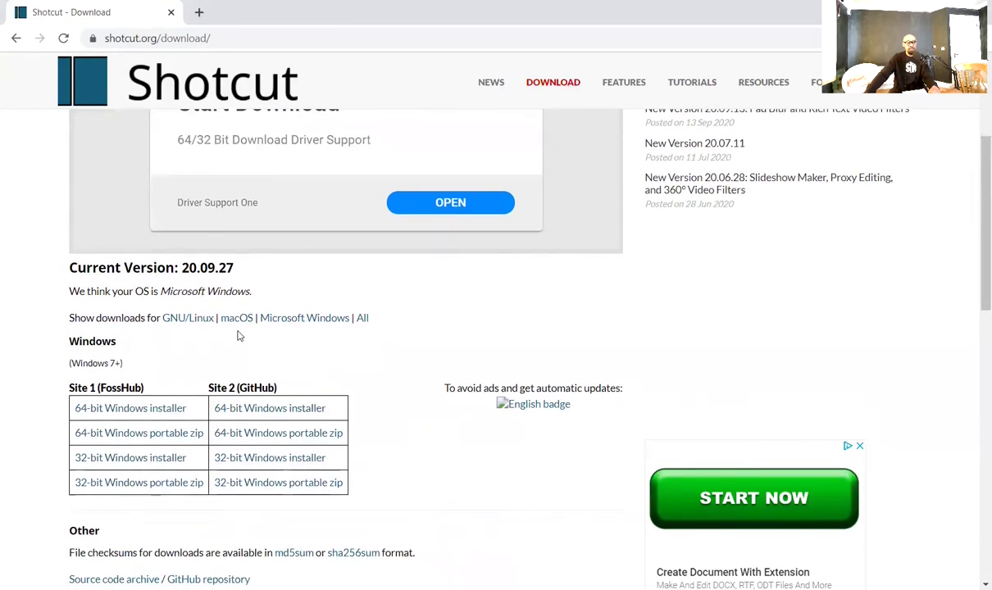
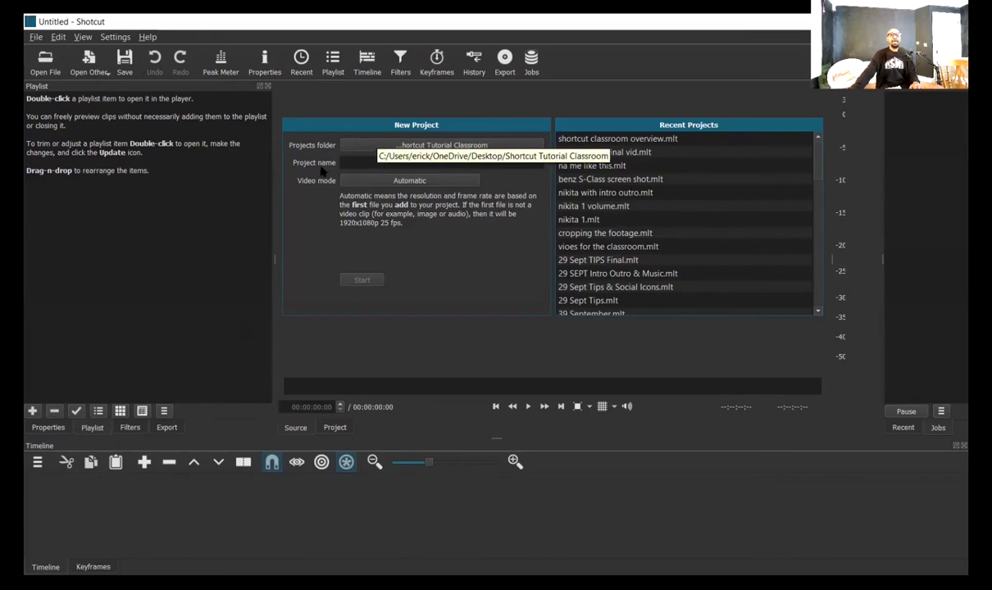
In Shotcut, create a new project named "shortcut classroom review" in the Shortcut Tutorial Classroom folder with Automatic video mode
{"action": "left_click", "coordinate": [375, 162]}
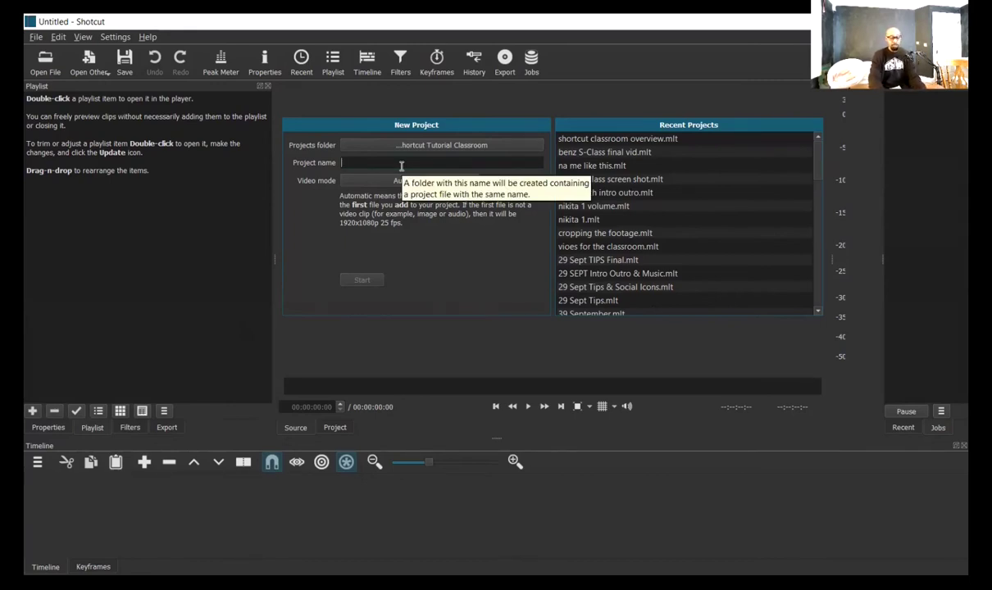
{"action": "type", "text": "short"}
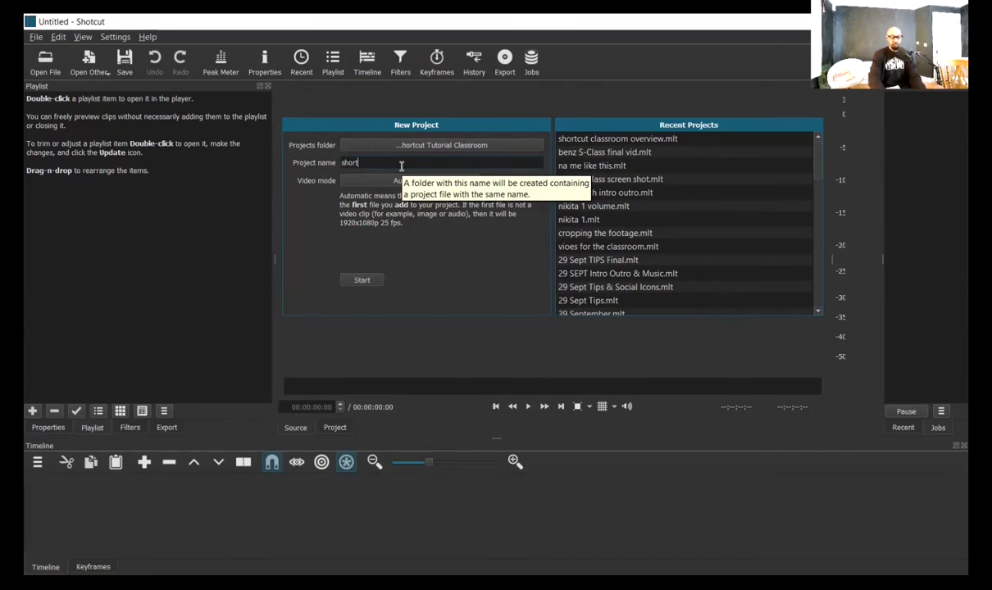
{"action": "type", "text": "cut"}
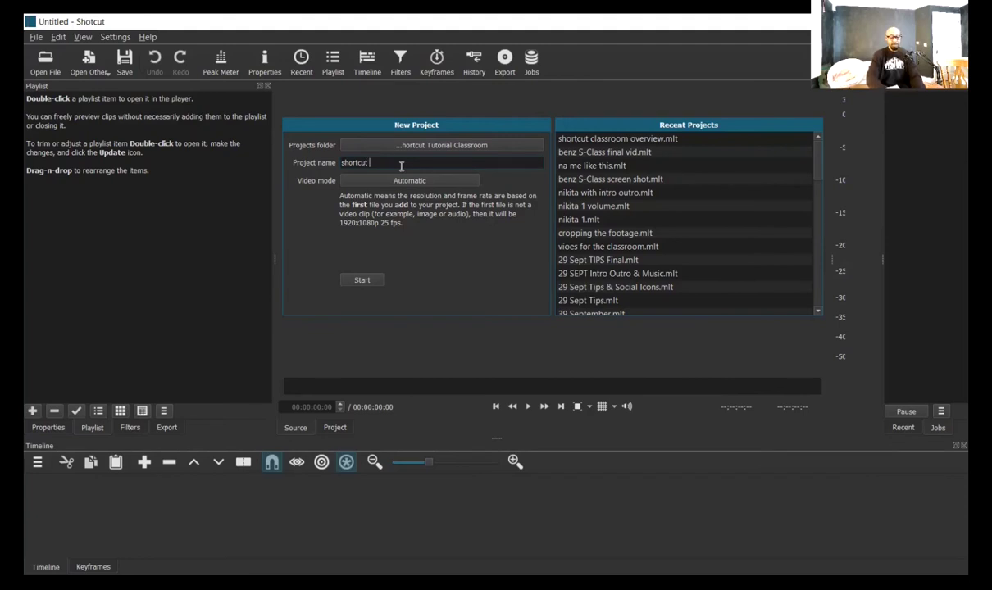
{"action": "type", "text": " class"}
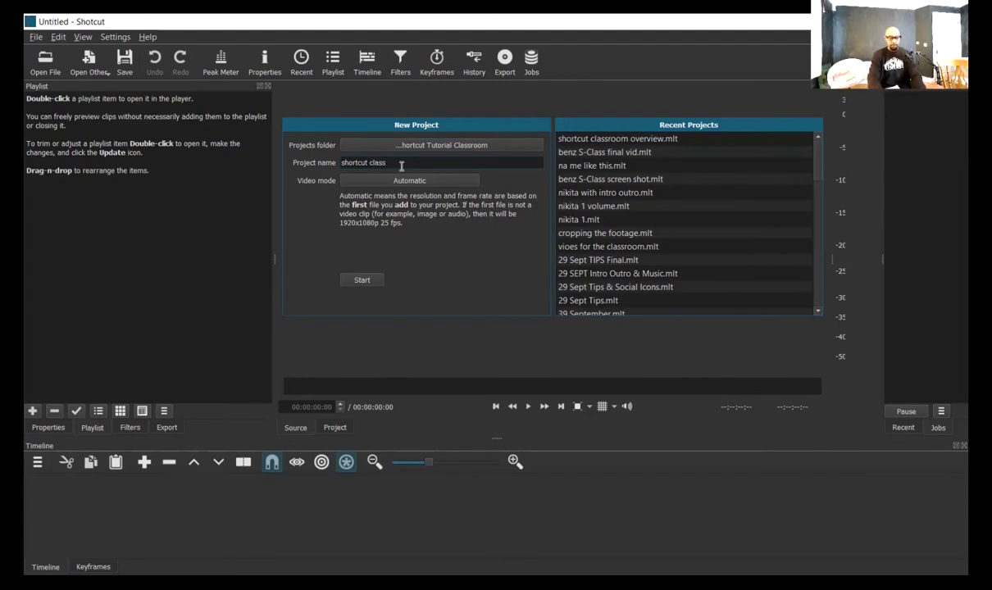
{"action": "type", "text": "room "}
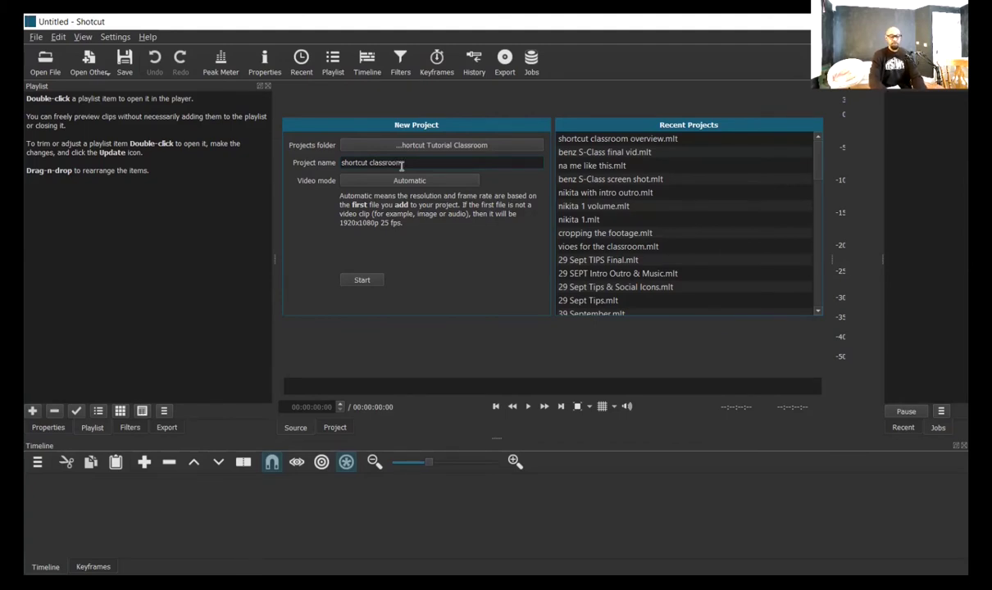
{"action": "type", "text": "rev"}
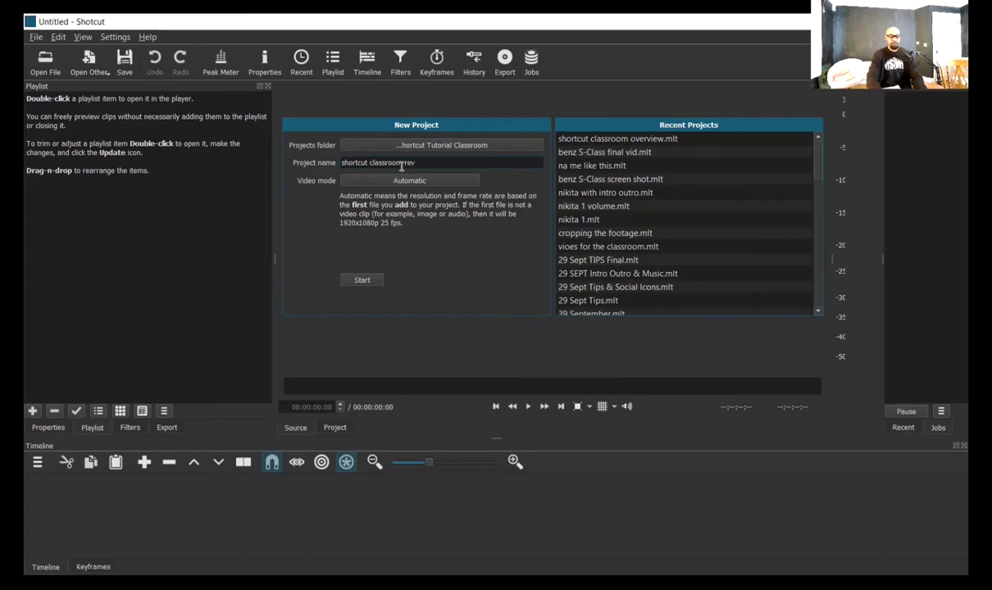
{"action": "type", "text": "iew"}
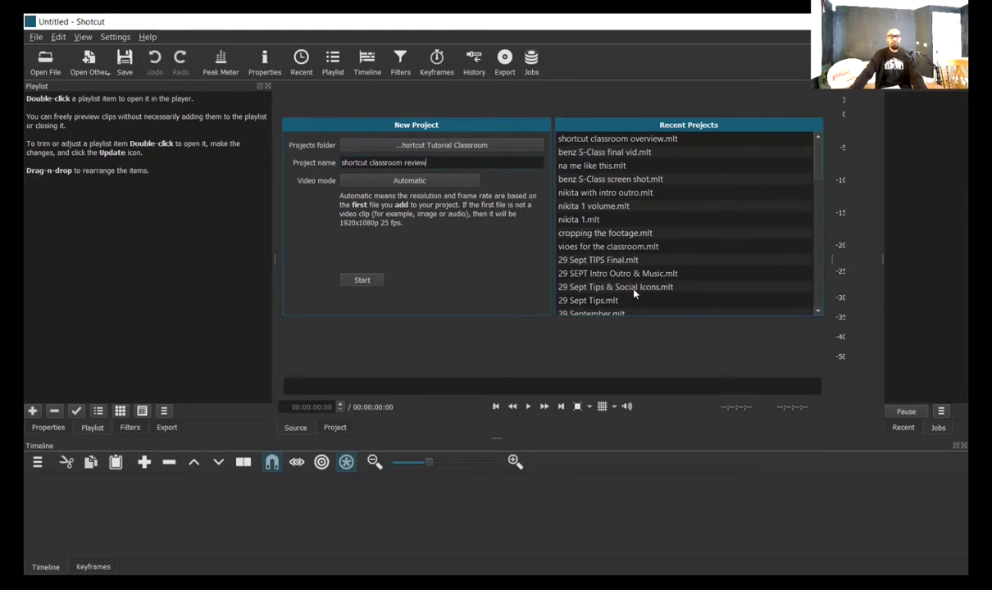
{"action": "left_click", "coordinate": [362, 281]}
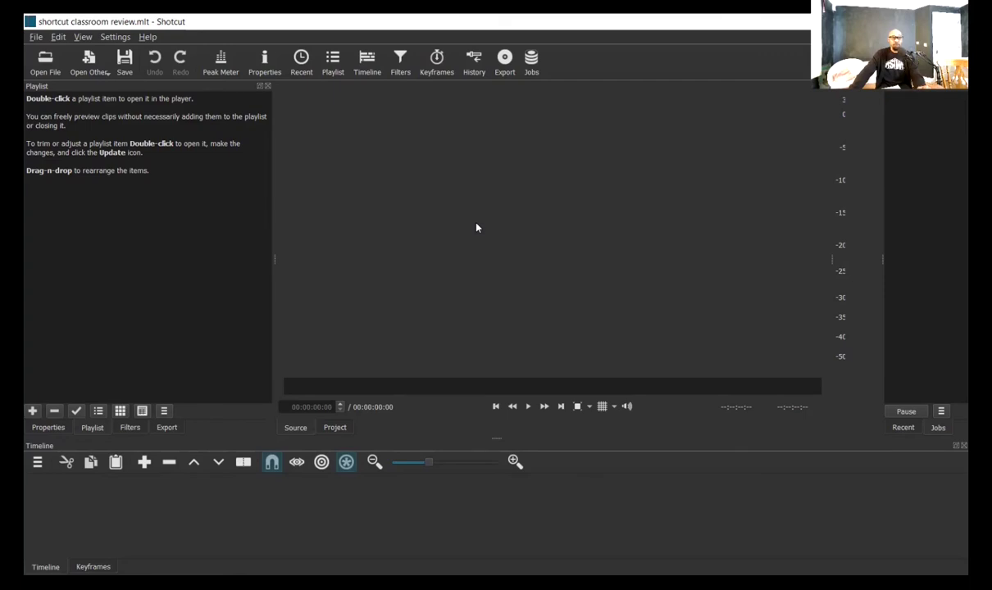
Add the "Intro A1 nicrophone red jacket" video from the Shortcut Tutorial Classroom folder to the playlist
{"action": "left_click", "coordinate": [48, 67]}
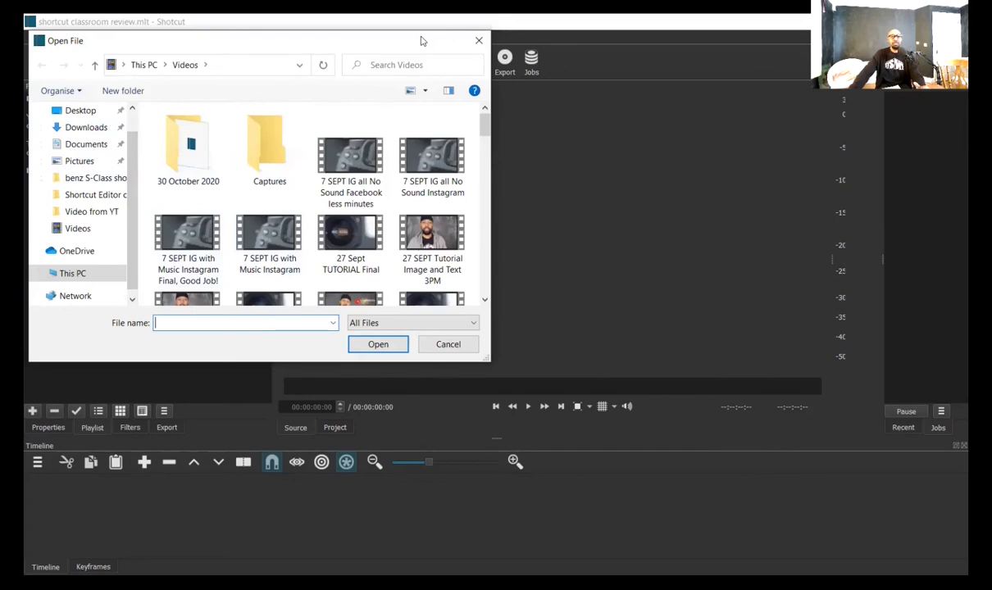
{"action": "left_click", "coordinate": [479, 40]}
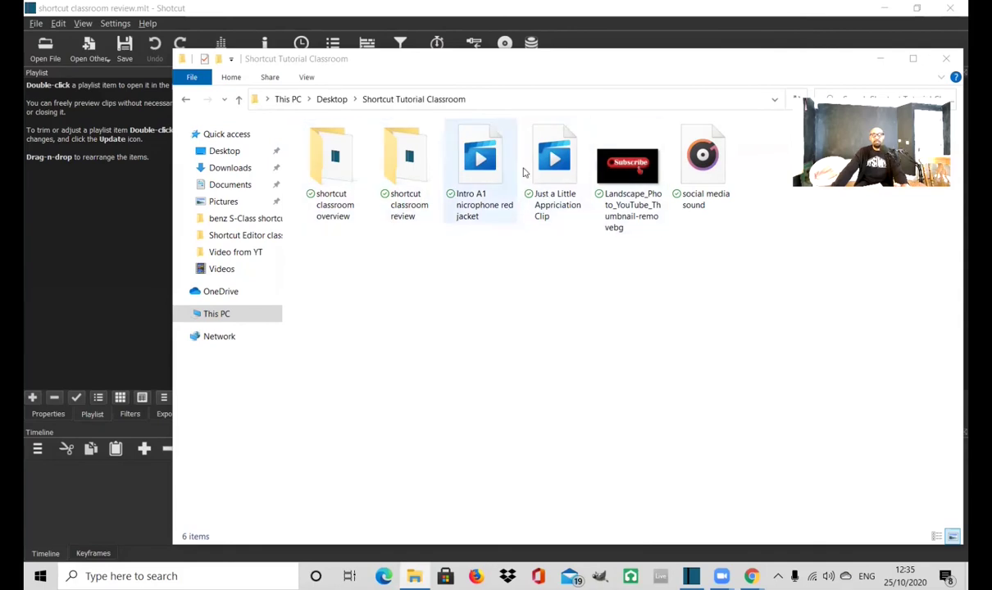
{"action": "left_click", "coordinate": [697, 134]}
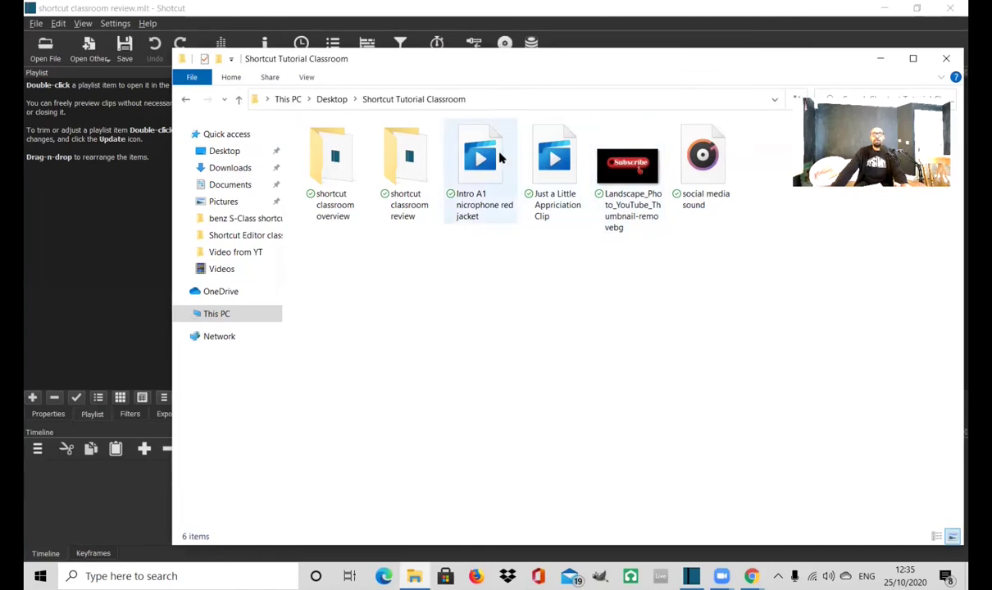
{"action": "left_click_drag", "start_coordinate": [486, 164], "coordinate": [80, 186]}
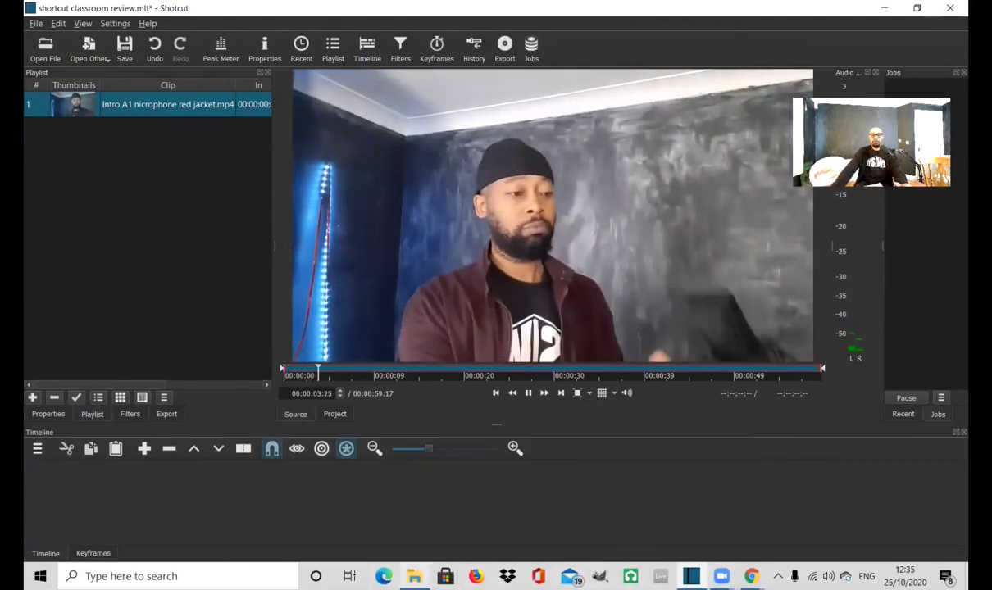
Add the "Just a Little Appriciation Clip" video, the Subscribe thumbnail image and the "social media sound" audio file to the playlist
{"action": "mouse_move", "coordinate": [415, 574]}
{"action": "left_click", "coordinate": [419, 556]}
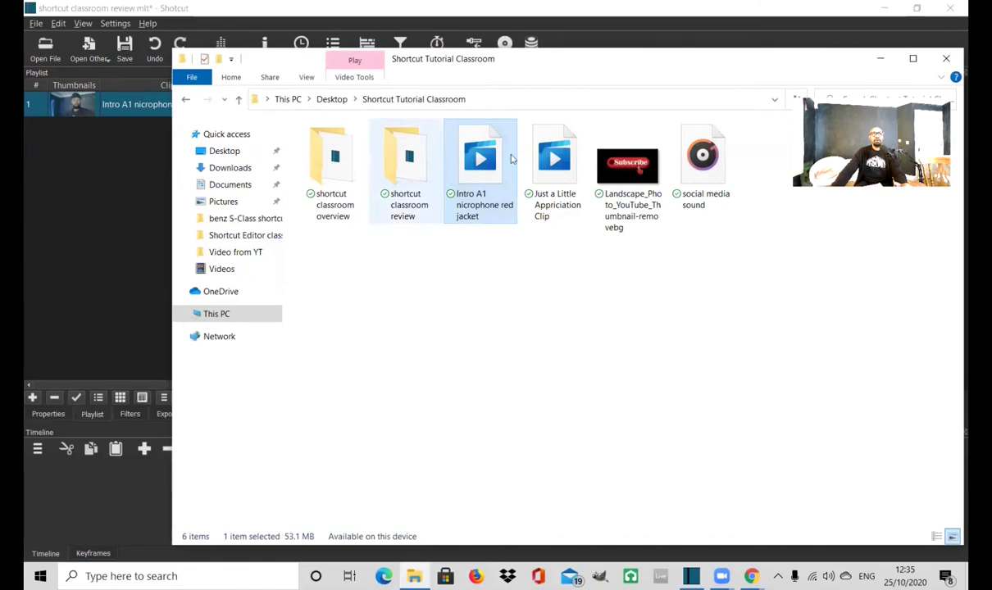
{"action": "left_click_drag", "start_coordinate": [539, 162], "coordinate": [89, 220]}
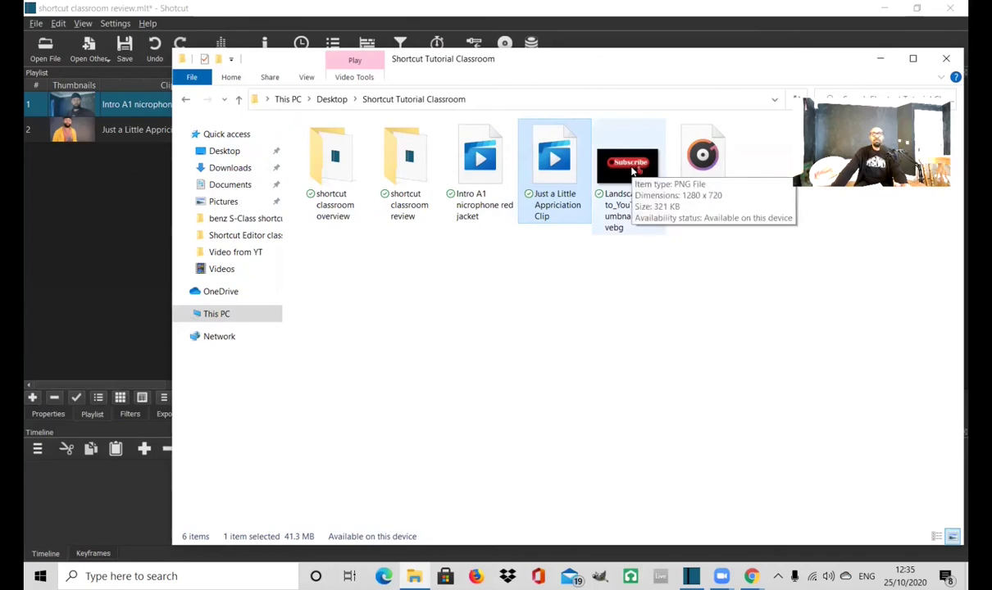
{"action": "left_click_drag", "start_coordinate": [632, 170], "coordinate": [67, 229]}
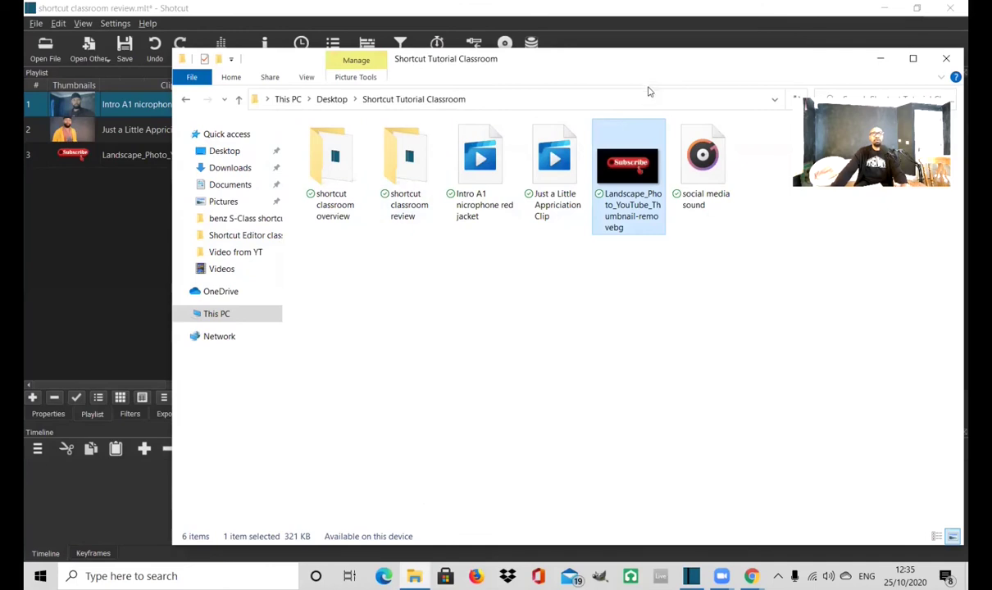
{"action": "left_click_drag", "start_coordinate": [703, 176], "coordinate": [82, 283]}
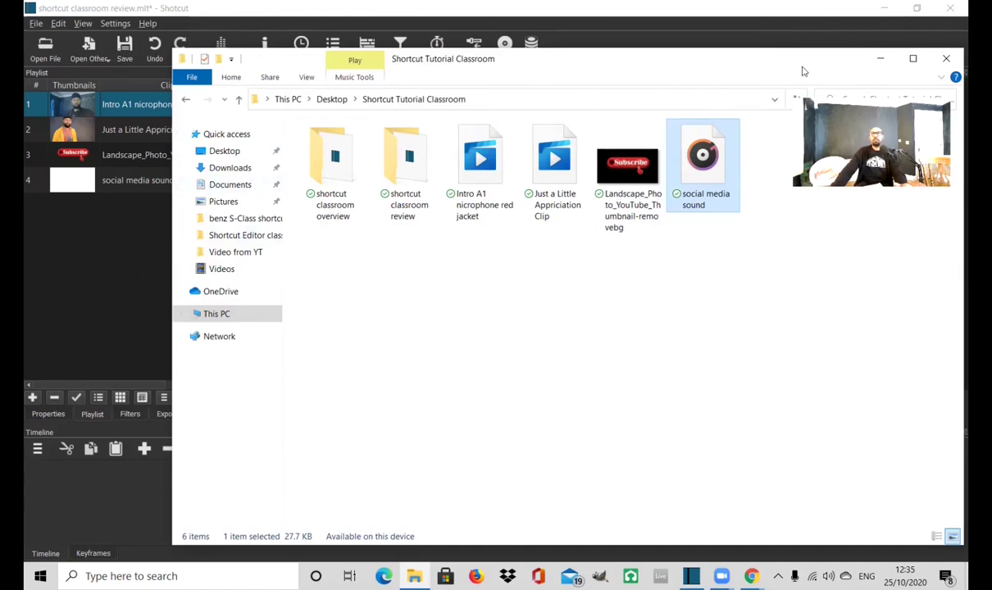
{"action": "left_click", "coordinate": [644, 31]}
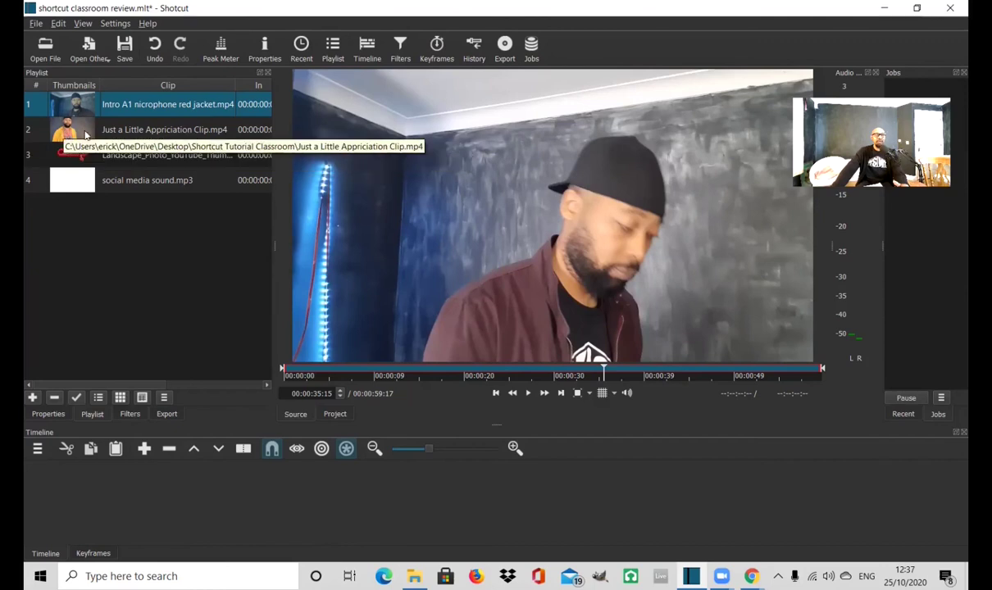
Place Just a Little Appriciation Clip.mp4 at the start of timeline track V1, followed directly by Intro A1 nicrophone red jacket.mp4
{"action": "double_click", "coordinate": [133, 131]}
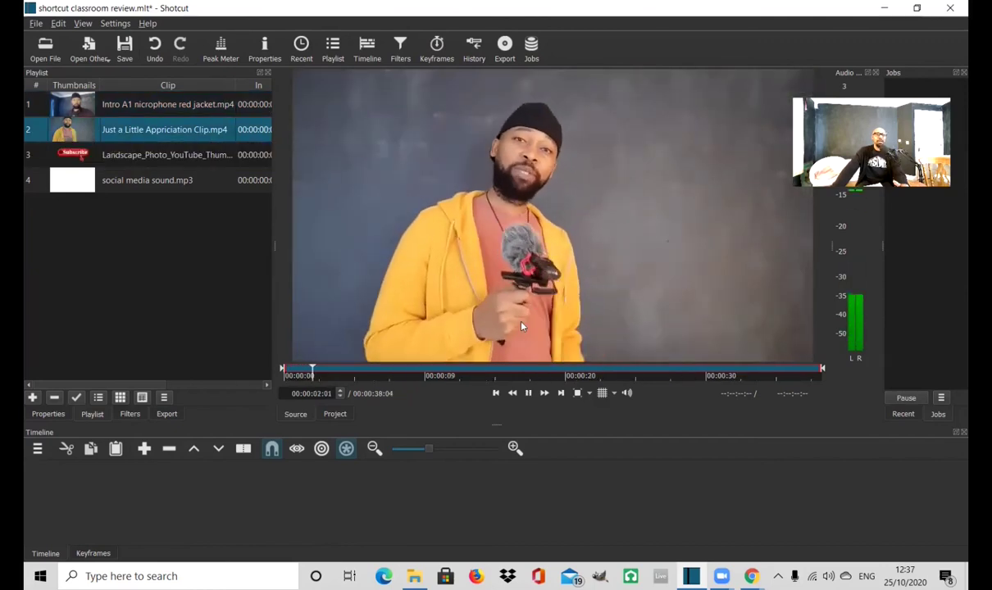
{"action": "left_click", "coordinate": [528, 393]}
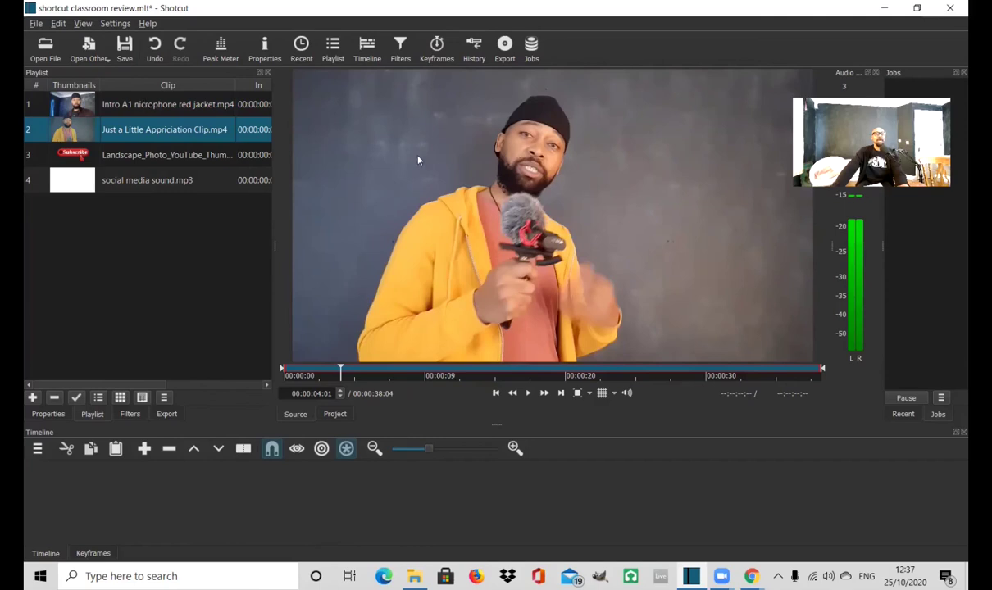
{"action": "left_click_drag", "start_coordinate": [519, 191], "coordinate": [337, 492]}
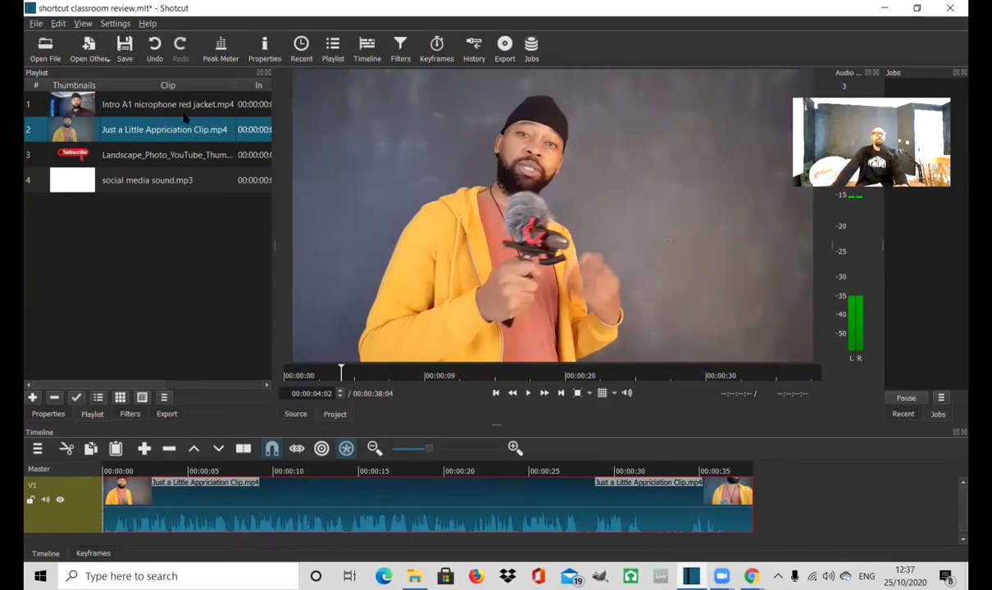
{"action": "left_click", "coordinate": [144, 107]}
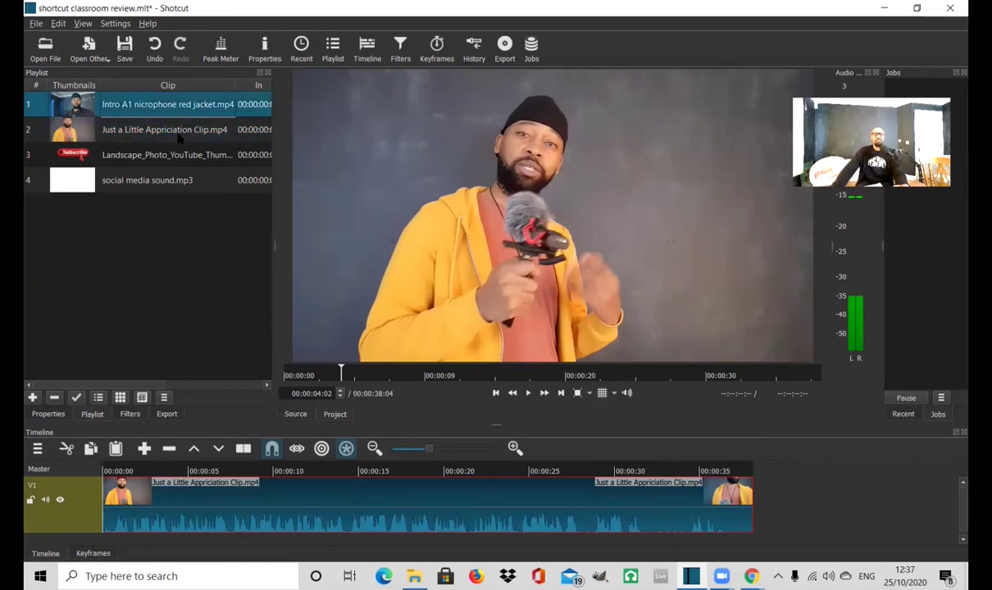
{"action": "left_click_drag", "start_coordinate": [848, 490], "coordinate": [752, 527]}
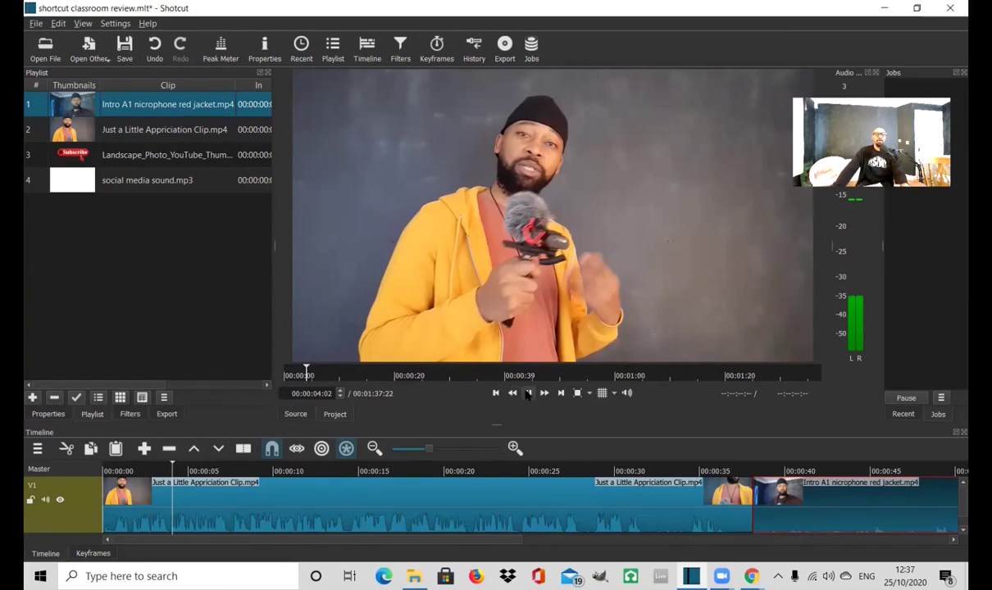
Preview the beginning and end of the first timeline clip, skip to the second clip and play its opening seconds
{"action": "left_click", "coordinate": [528, 393]}
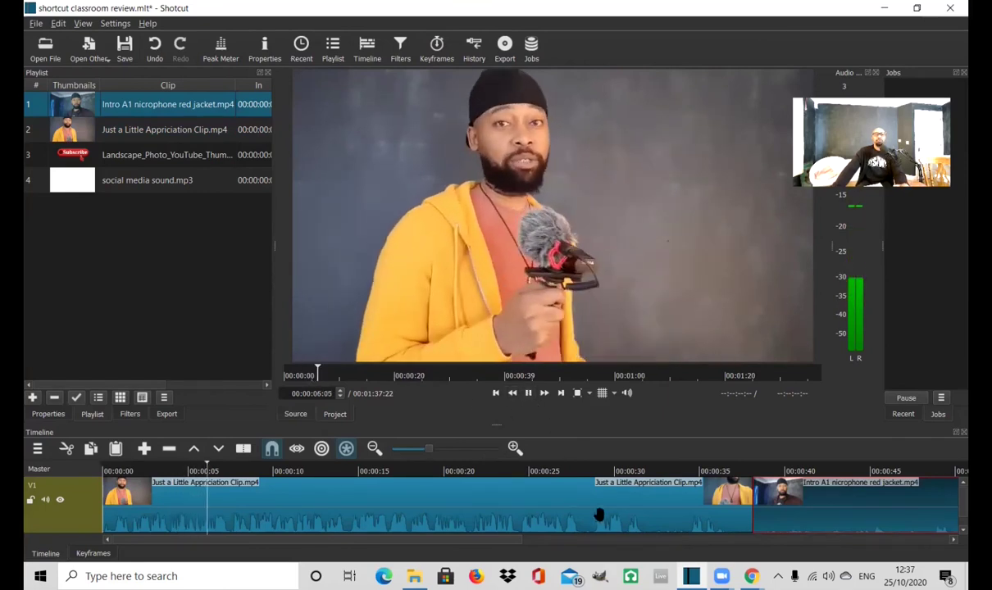
{"action": "left_click", "coordinate": [528, 394]}
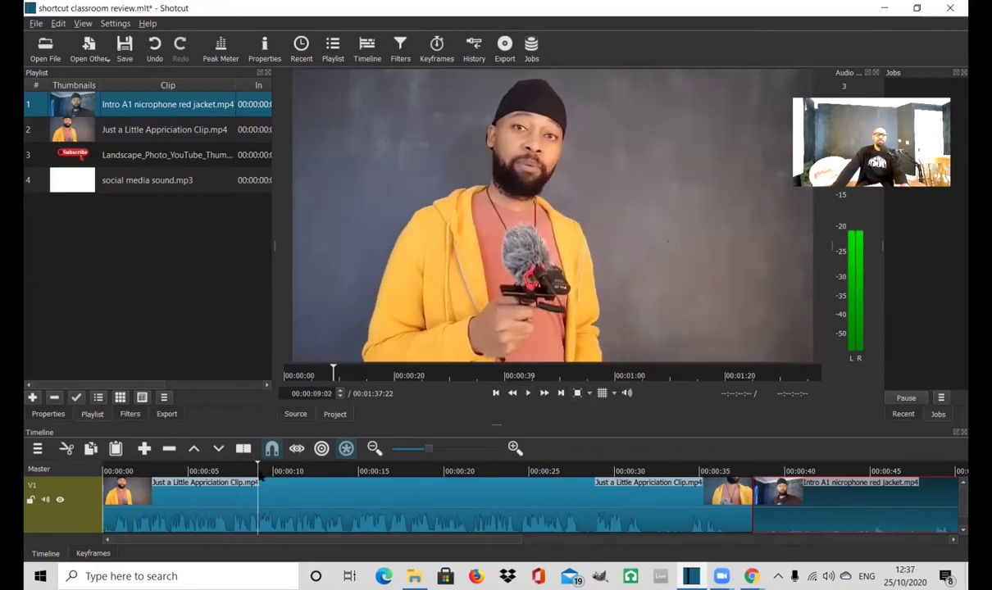
{"action": "left_click", "coordinate": [681, 471]}
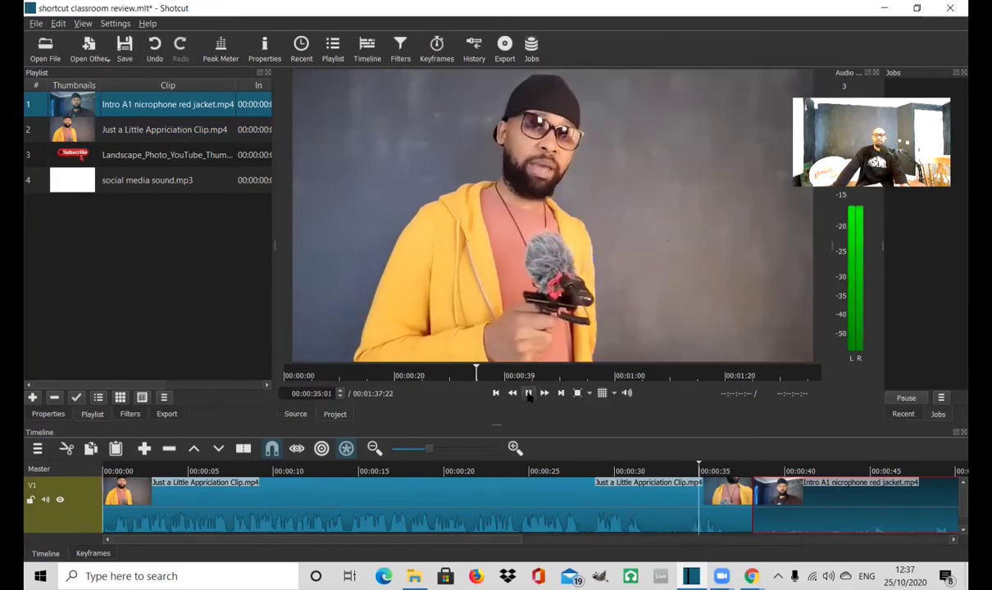
{"action": "left_click", "coordinate": [529, 396]}
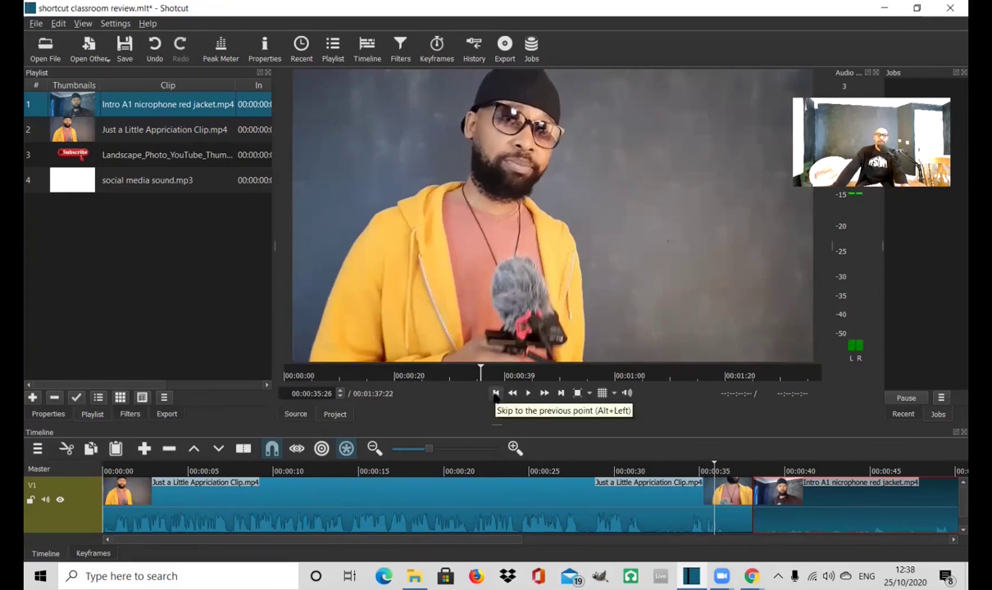
{"action": "left_click", "coordinate": [561, 393]}
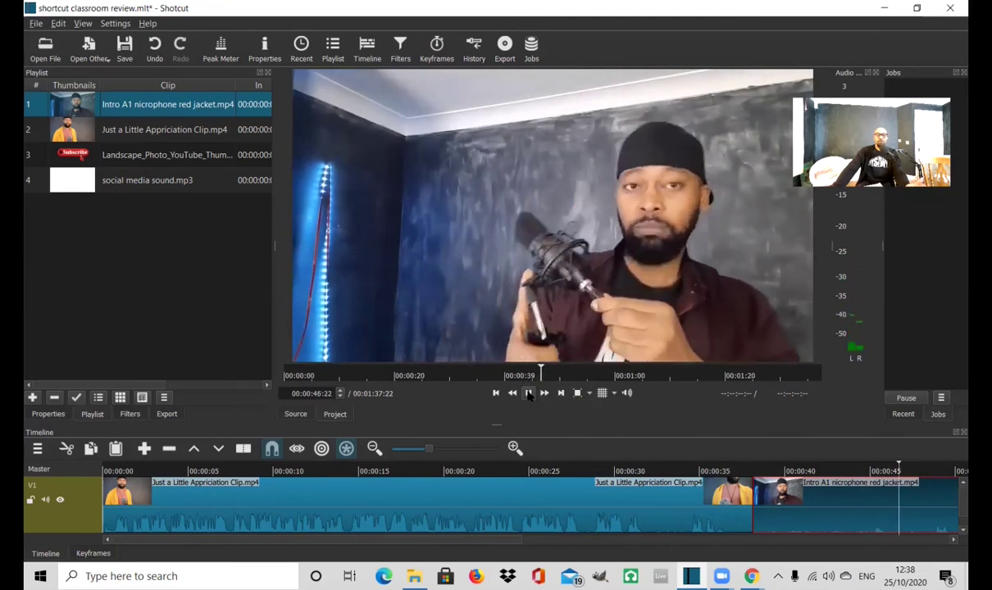
{"action": "left_click", "coordinate": [529, 394]}
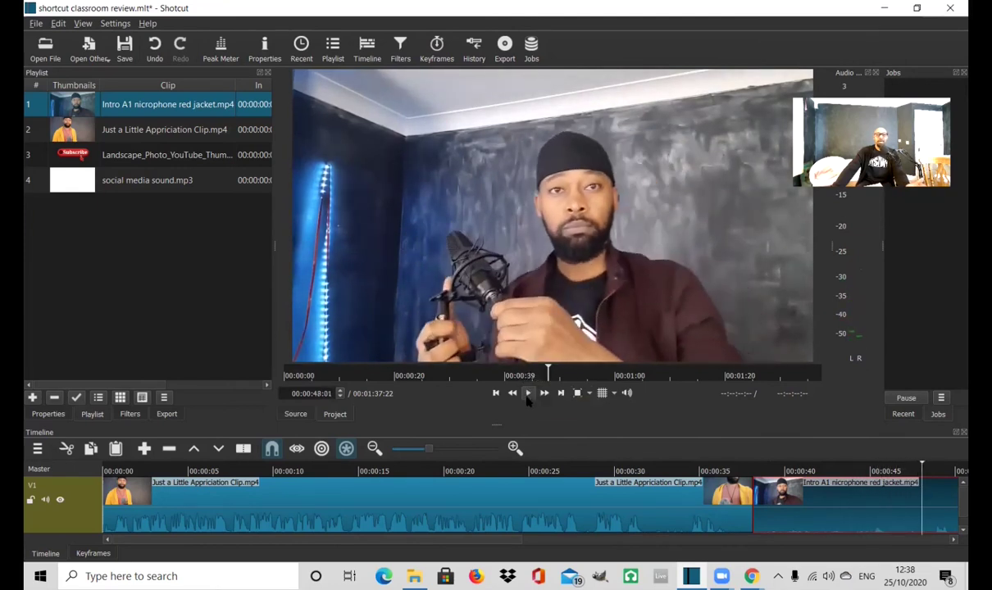